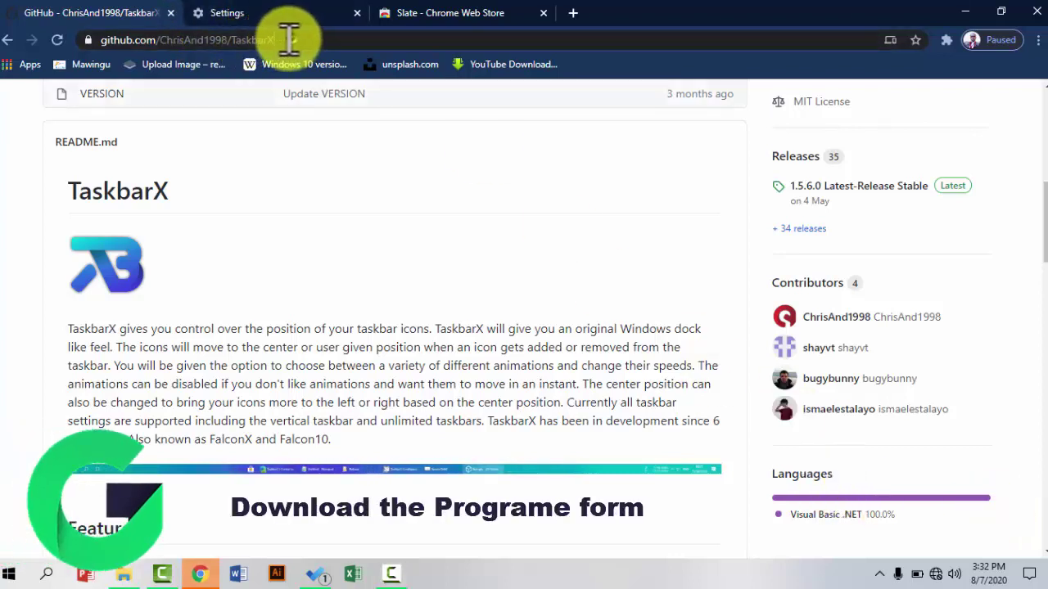
- Select the TaskbarX GitHub page URL in the address bar and minimize Chrome
{"action": "left_click_drag", "start_coordinate": [278, 39], "coordinate": [104, 38]}
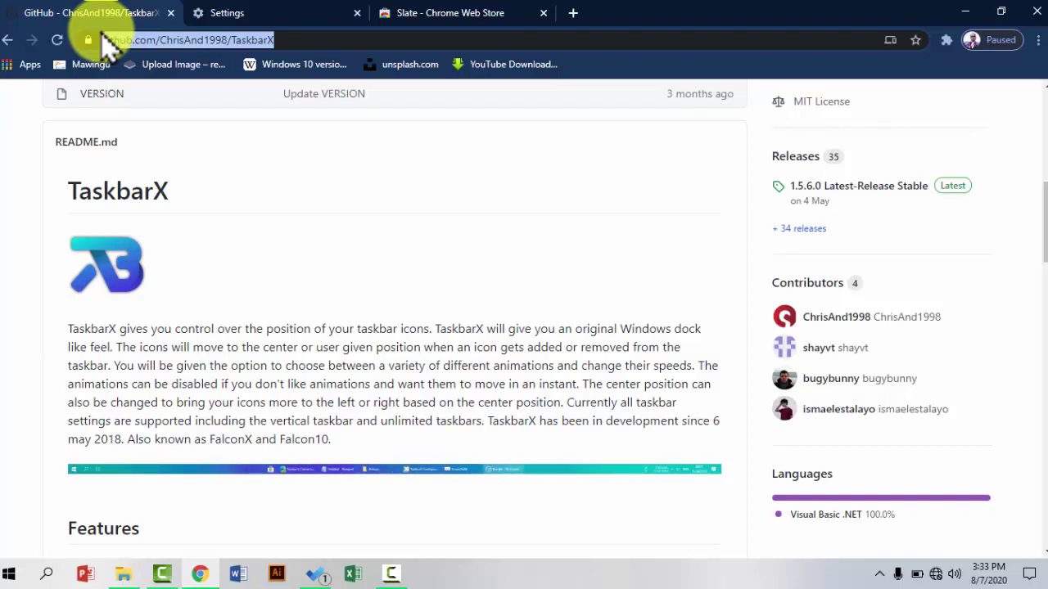
{"action": "left_click", "coordinate": [963, 13]}
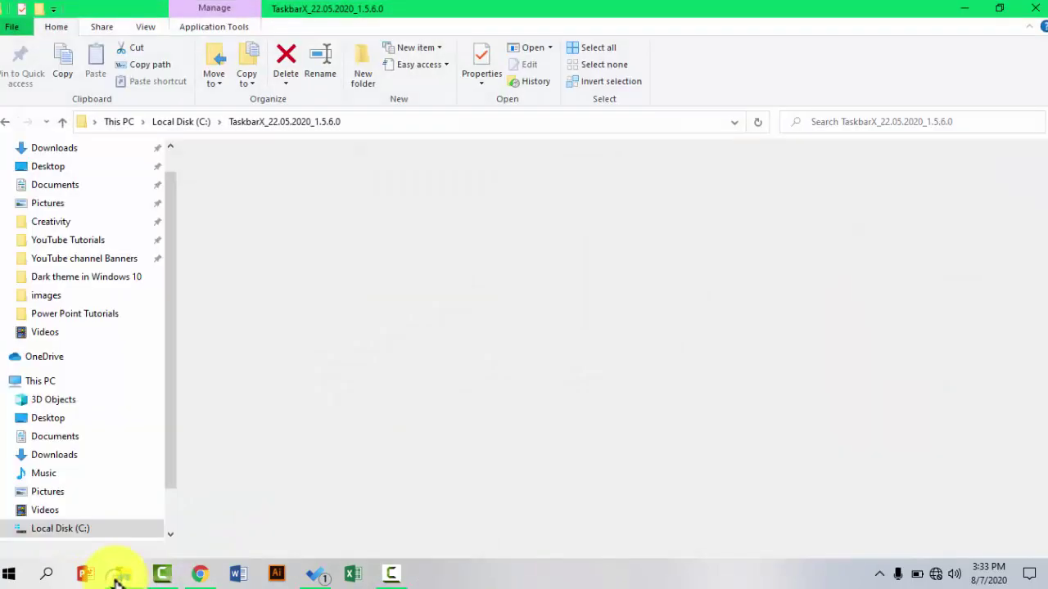
- Bring up the TaskbarX_22.05.2020_1.5.6.0 folder and run TaskbarX.exe to centre the icons
{"action": "left_click", "coordinate": [119, 572]}
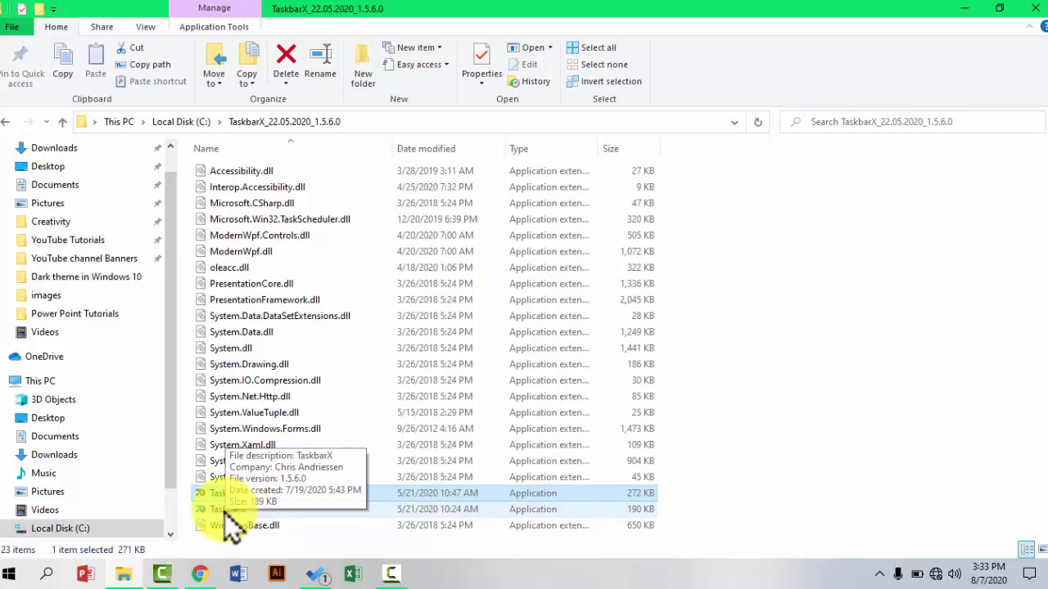
{"action": "double_click", "coordinate": [226, 512]}
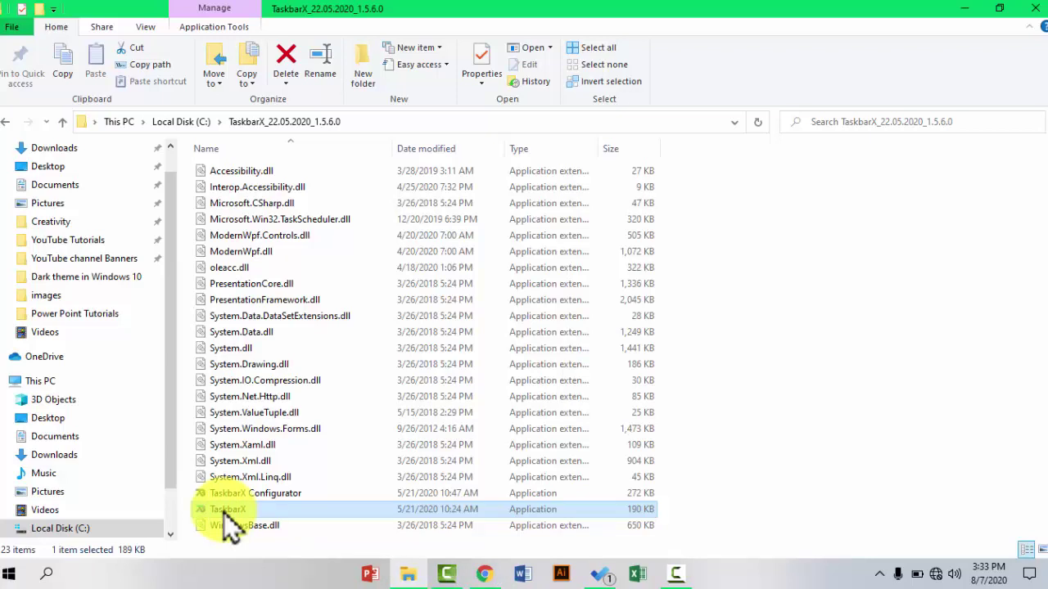
{"action": "mouse_move", "coordinate": [270, 429]}
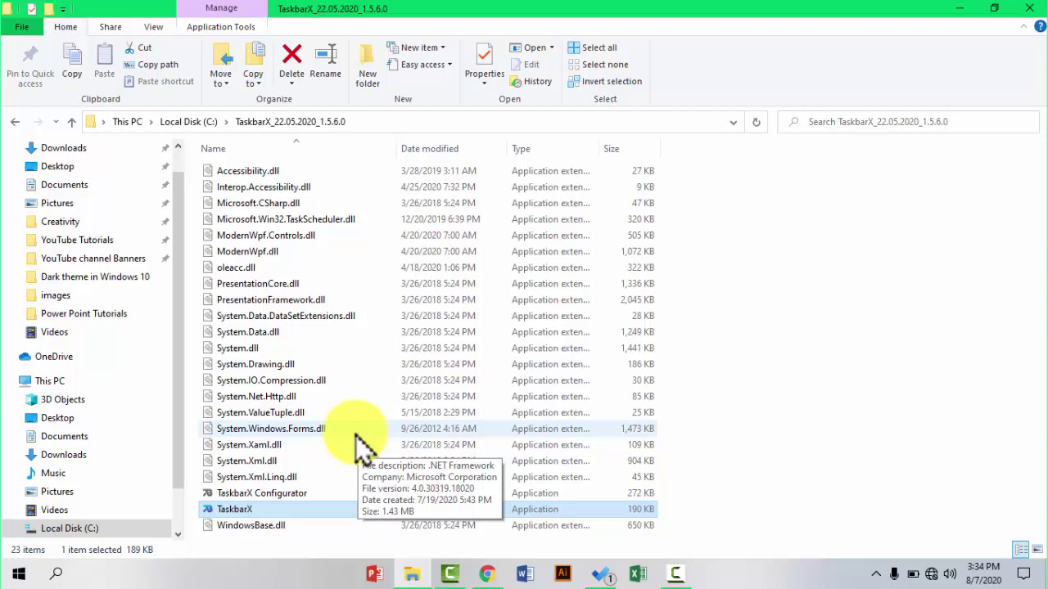
- Launch TaskbarX Configurator, choose the Transparent taskbar style, and apply it
{"action": "double_click", "coordinate": [283, 492]}
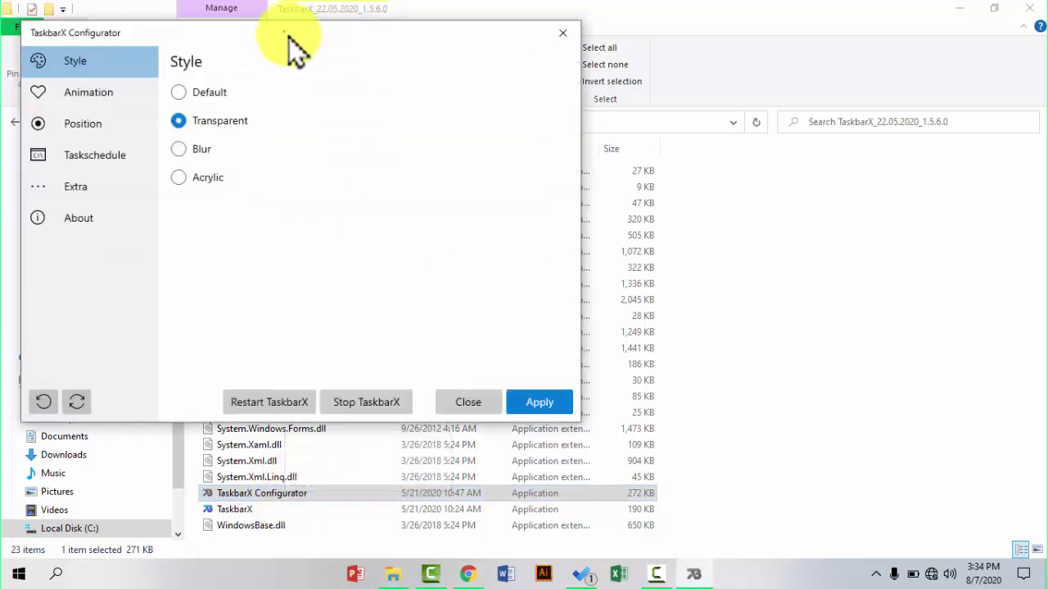
{"action": "mouse_move", "coordinate": [285, 36]}
{"action": "left_mouse_down"}
{"action": "mouse_move", "coordinate": [482, 59]}
{"action": "mouse_move", "coordinate": [497, 85]}
{"action": "left_mouse_up"}
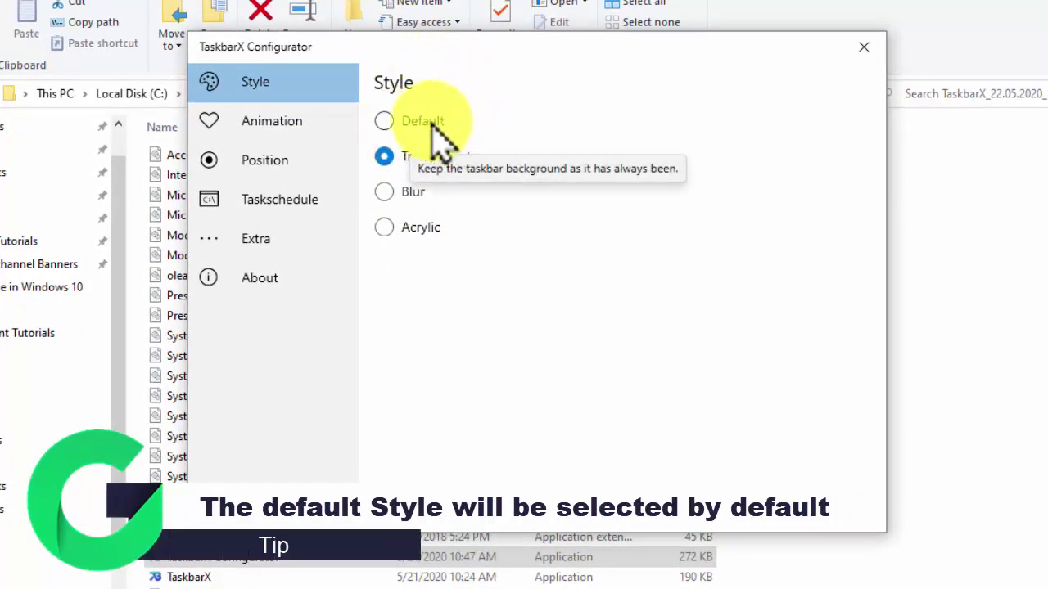
{"action": "left_click", "coordinate": [389, 121]}
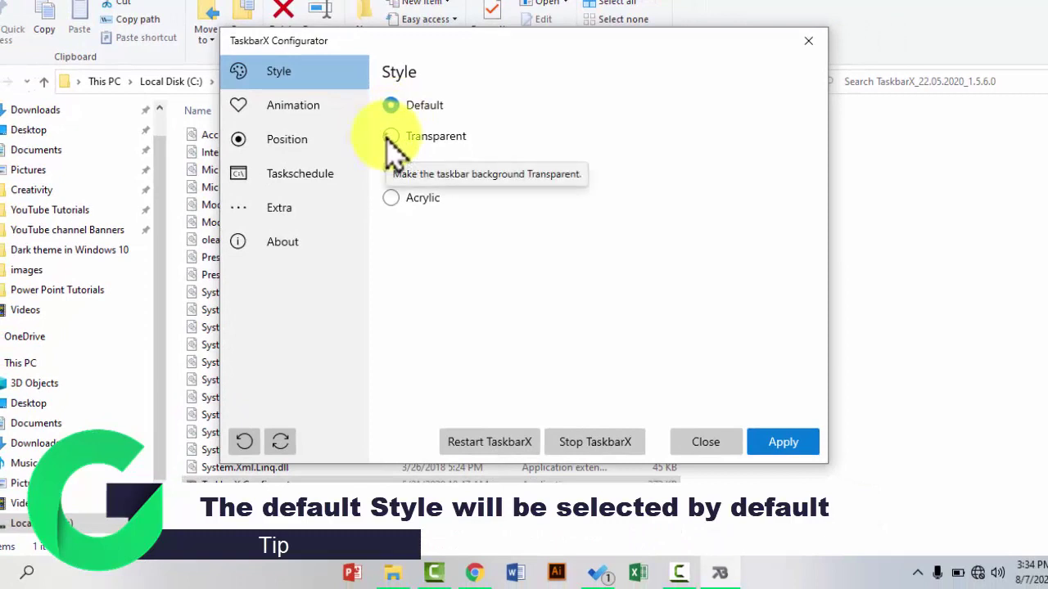
{"action": "left_click", "coordinate": [389, 139]}
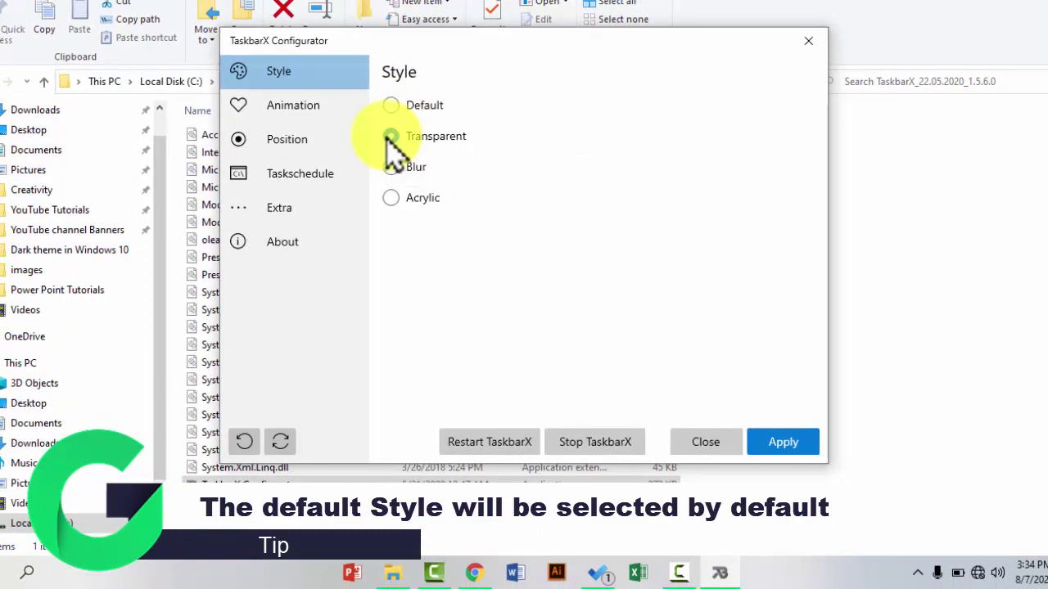
{"action": "left_click", "coordinate": [777, 442]}
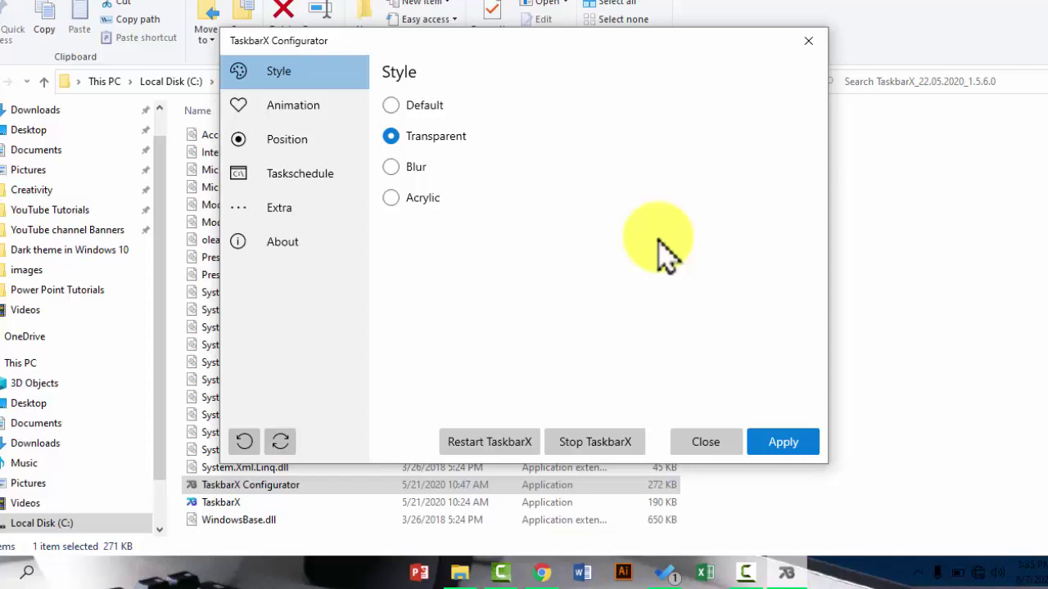
- Set the Animation Style to quadeaseout
{"action": "left_click", "coordinate": [304, 131]}
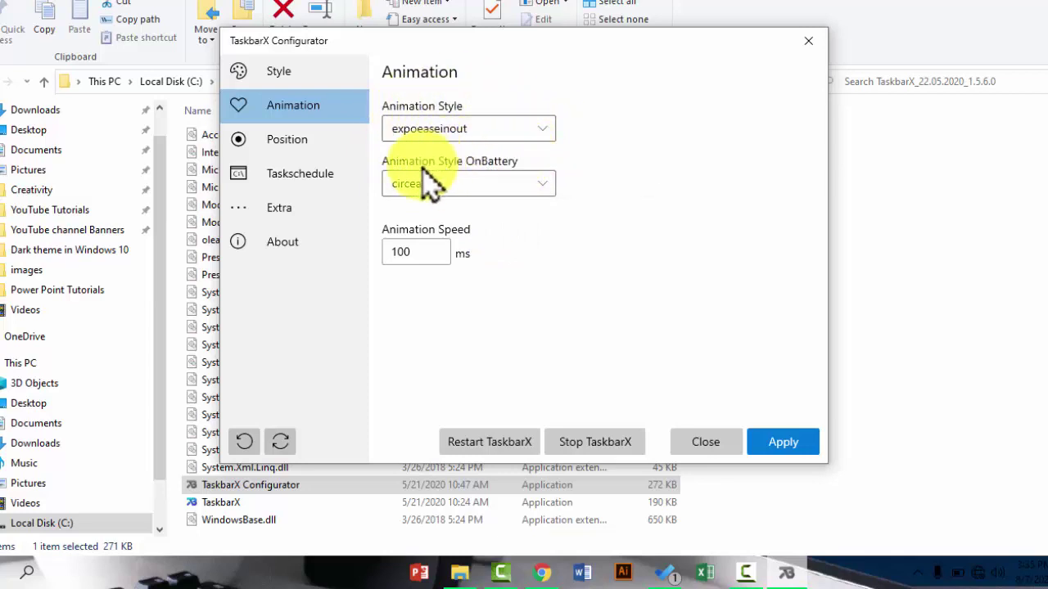
{"action": "left_click", "coordinate": [543, 131]}
{"action": "scroll", "coordinate": [498, 271], "scroll_direction": "down", "scroll_amount": 4}
{"action": "scroll", "coordinate": [516, 332], "scroll_direction": "down", "scroll_amount": 4}
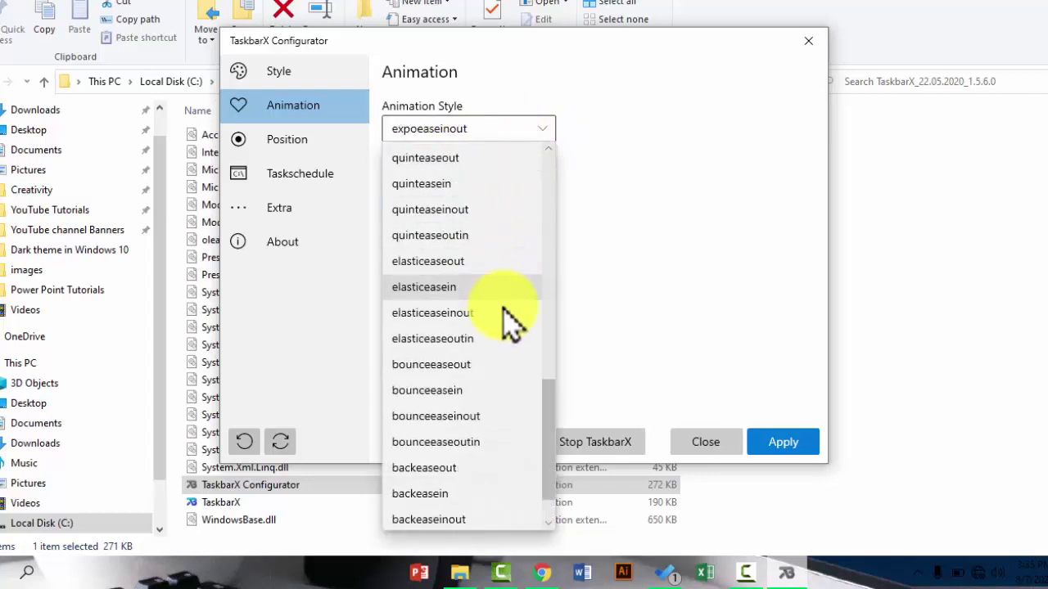
{"action": "scroll", "coordinate": [511, 354], "scroll_direction": "up", "scroll_amount": 6}
{"action": "scroll", "coordinate": [505, 352], "scroll_direction": "up", "scroll_amount": 3}
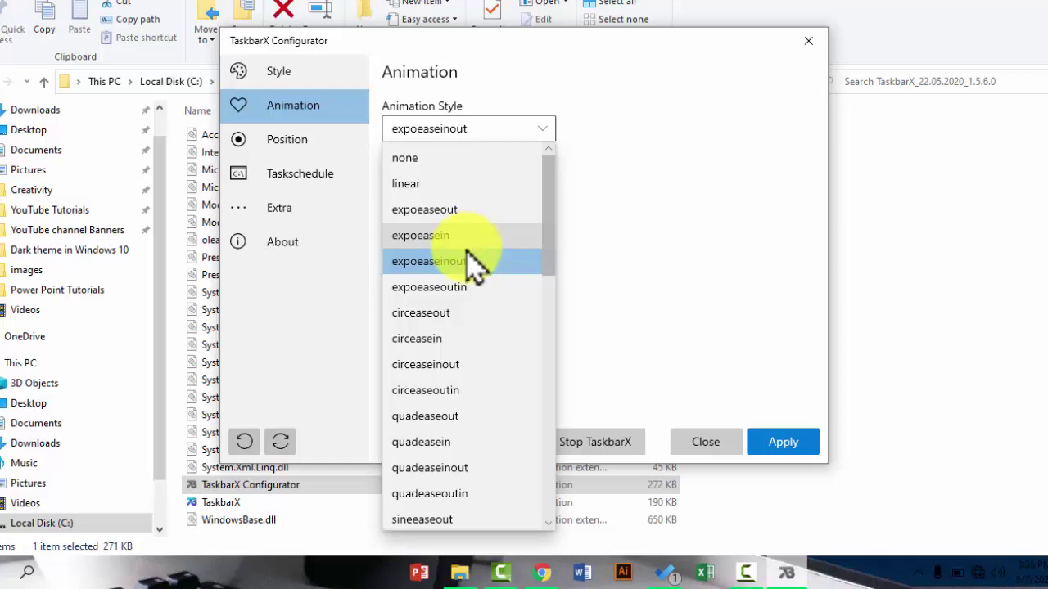
{"action": "left_click", "coordinate": [415, 412]}
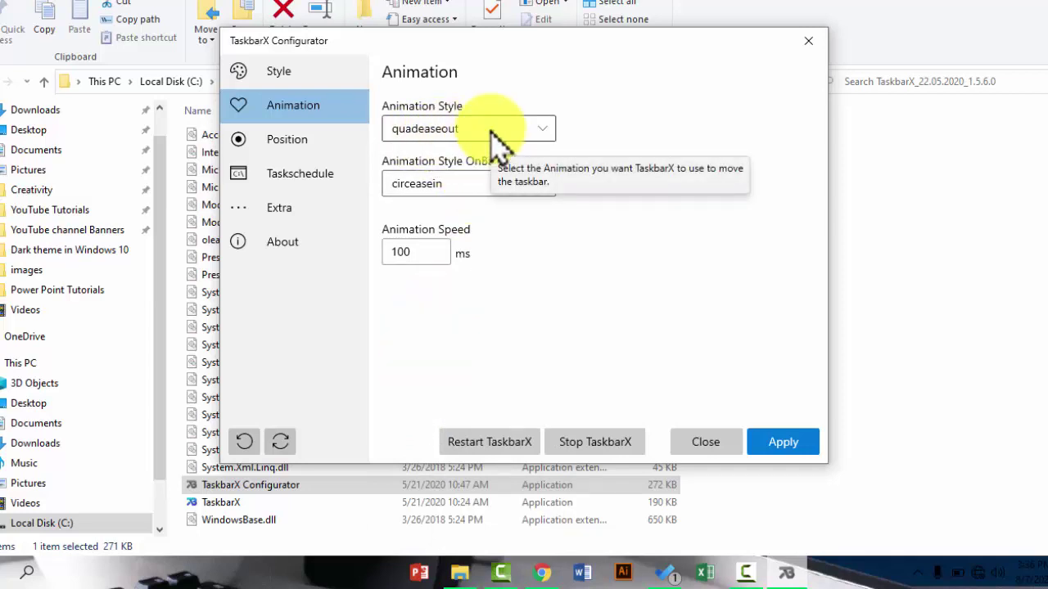
- Set on-battery animation to none and animation speed to 200 ms, then apply
{"action": "left_click", "coordinate": [542, 190]}
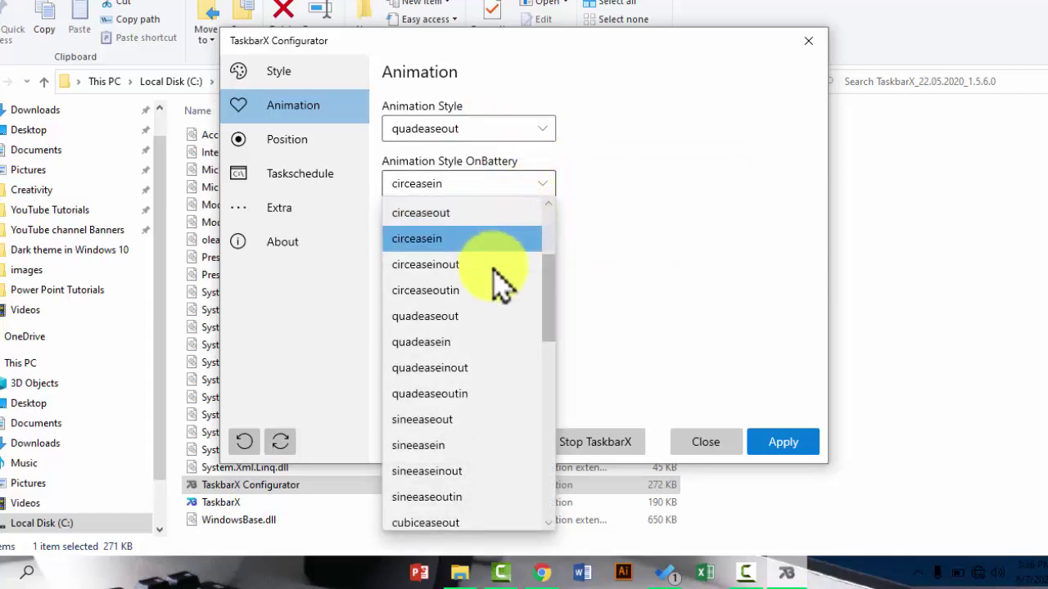
{"action": "scroll", "coordinate": [500, 305], "scroll_direction": "up", "scroll_amount": 3}
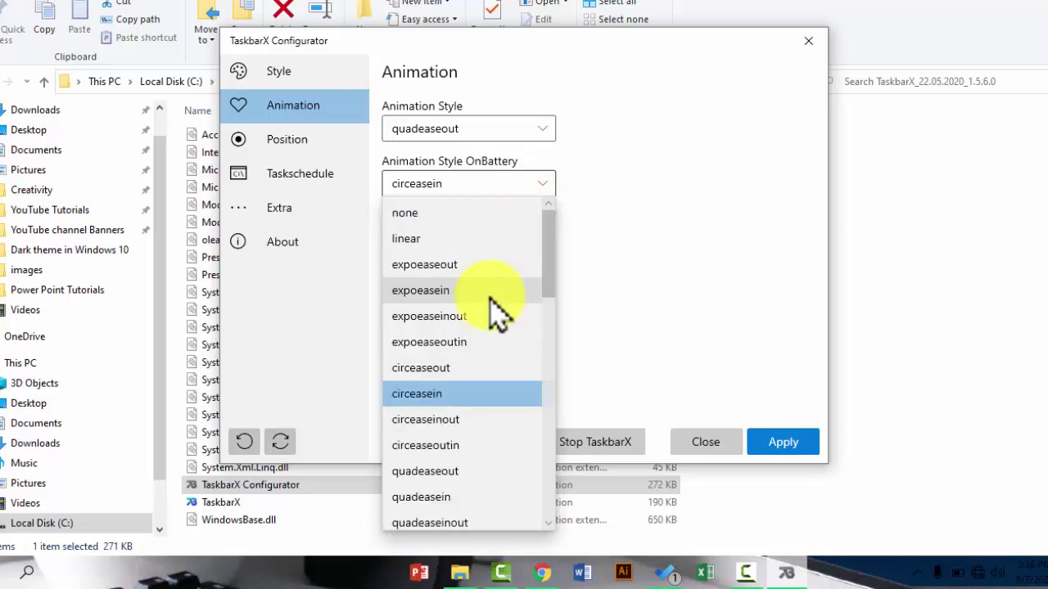
{"action": "left_click", "coordinate": [407, 214]}
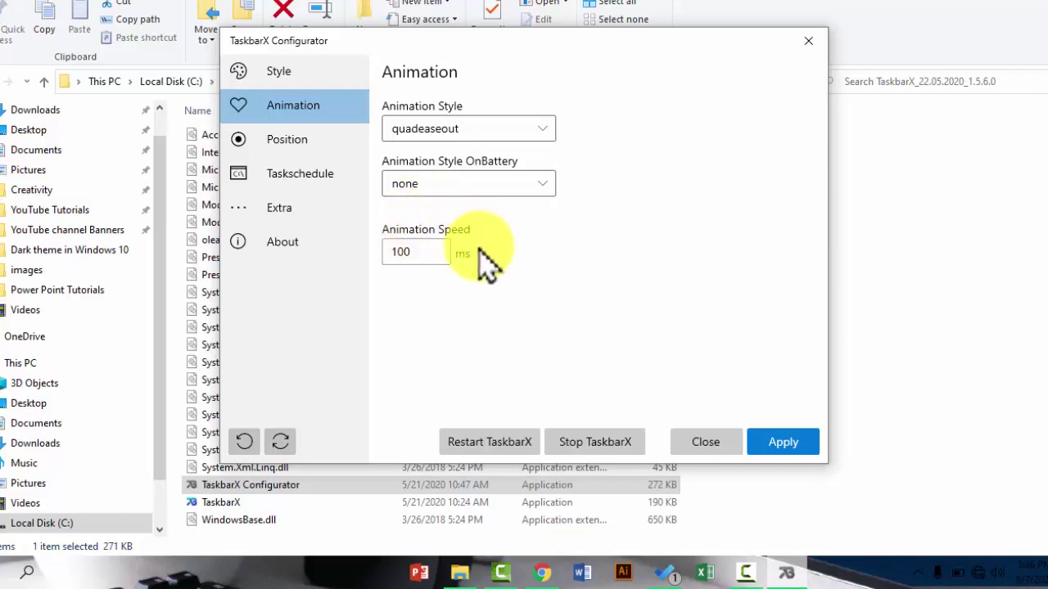
{"action": "double_click", "coordinate": [406, 252]}
{"action": "type", "text": "200"}
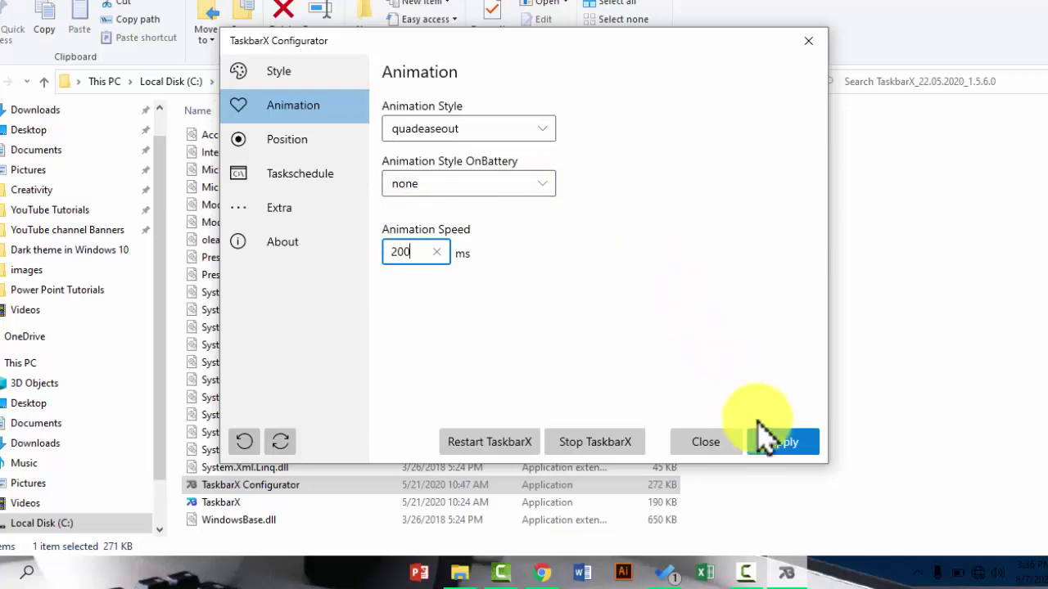
{"action": "left_click", "coordinate": [770, 442]}
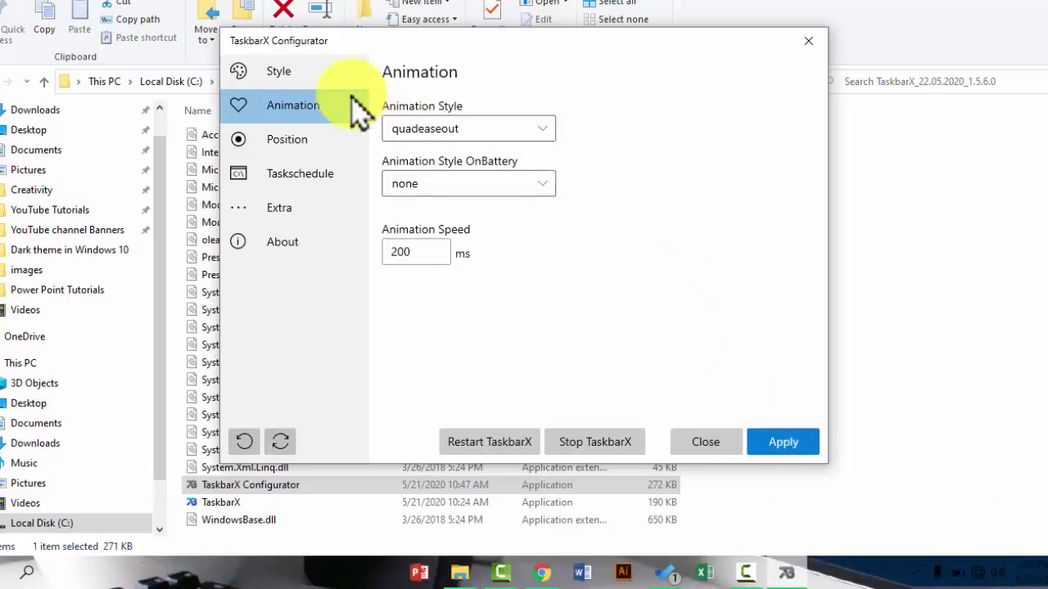
- Review the Position offsets (80 px primary taskbar), then switch to the Extra settings
{"action": "left_click", "coordinate": [275, 145]}
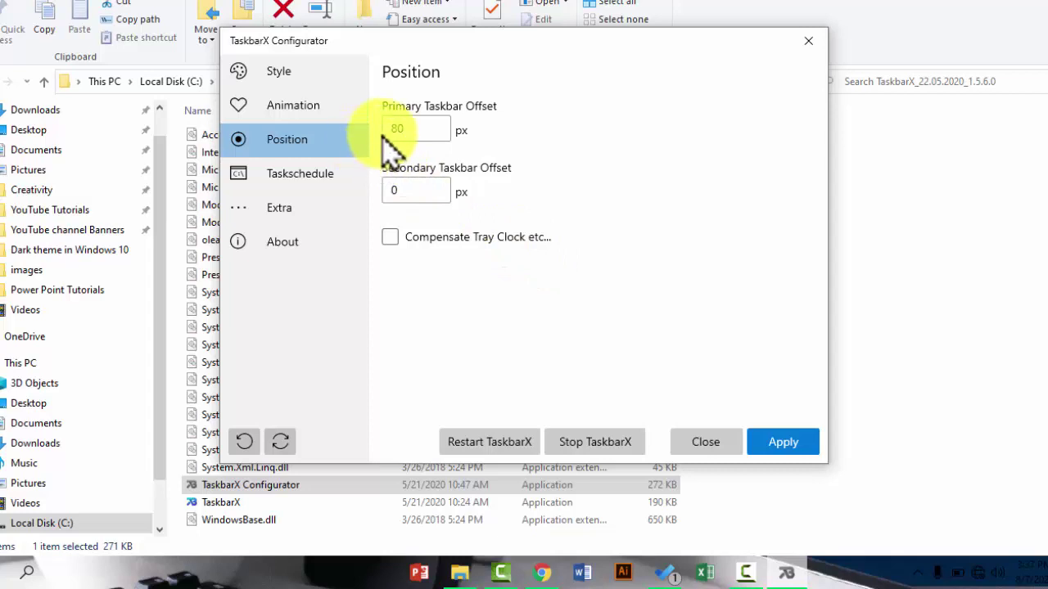
{"action": "mouse_move", "coordinate": [415, 129]}
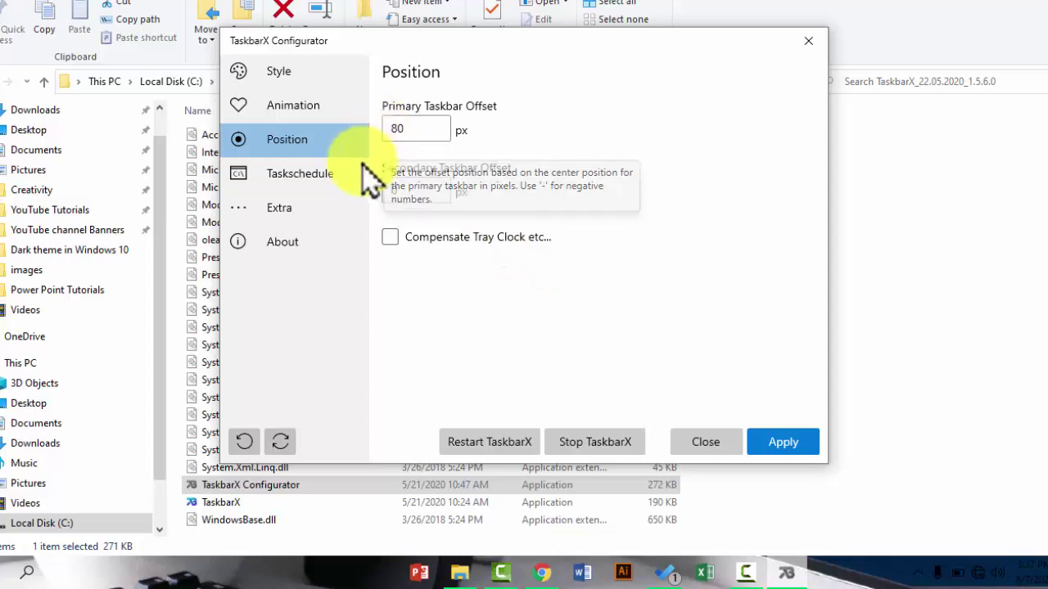
{"action": "left_click", "coordinate": [284, 213]}
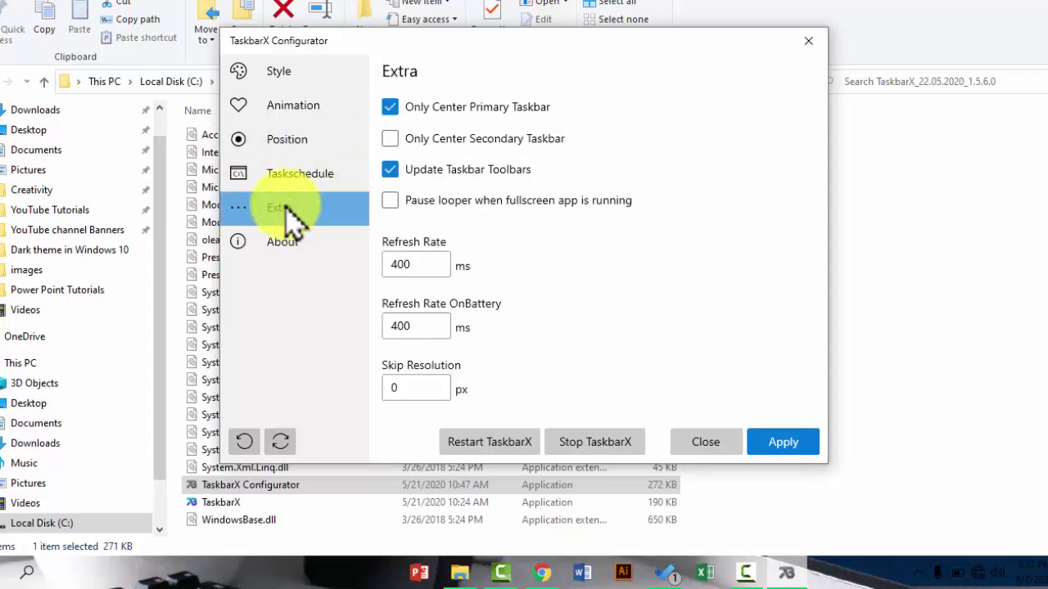